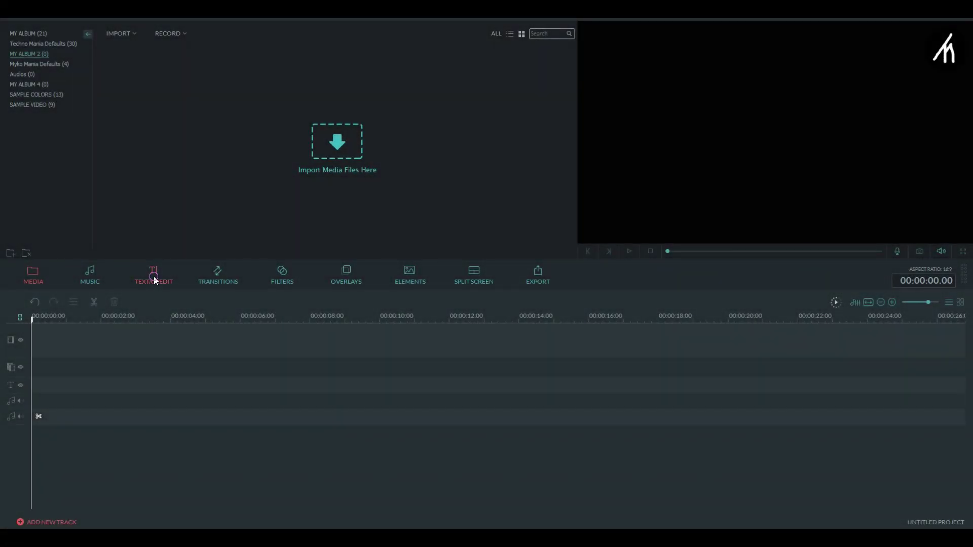
Add the Title 36 template from Text/Credit Titles to the text track at 0 s.
left_click(154, 278)
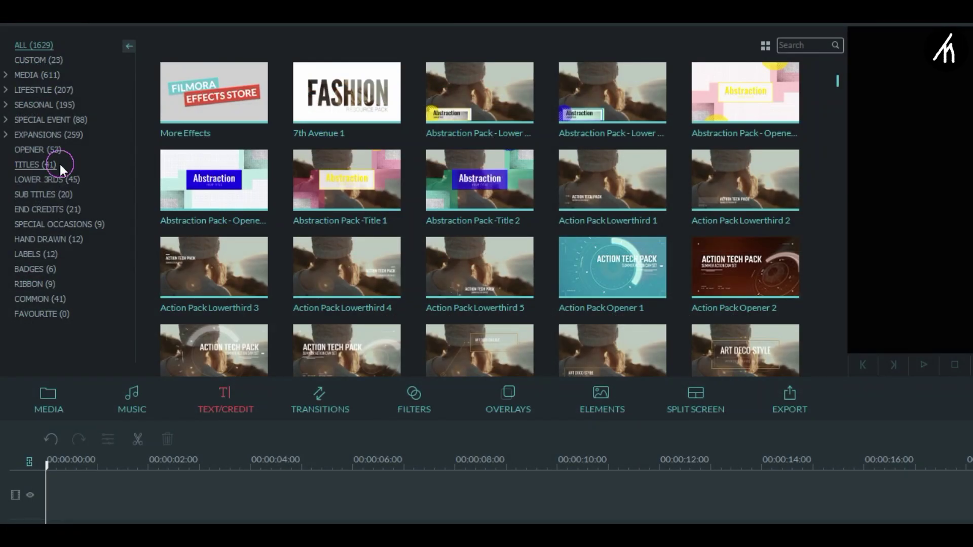
left_click(41, 115)
scroll(272, 251, "down", 3)
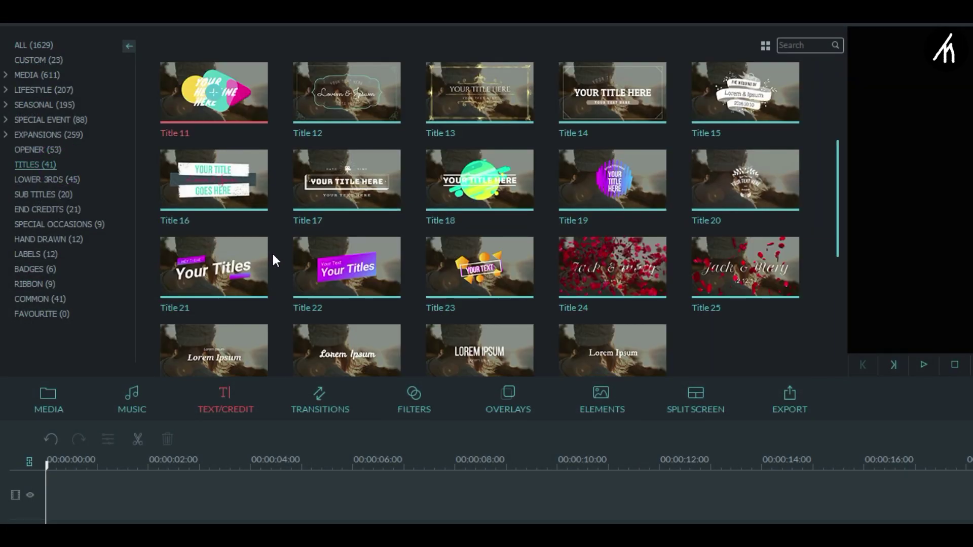
scroll(288, 343, "down", 5)
left_click_drag(250, 263, 33, 388)
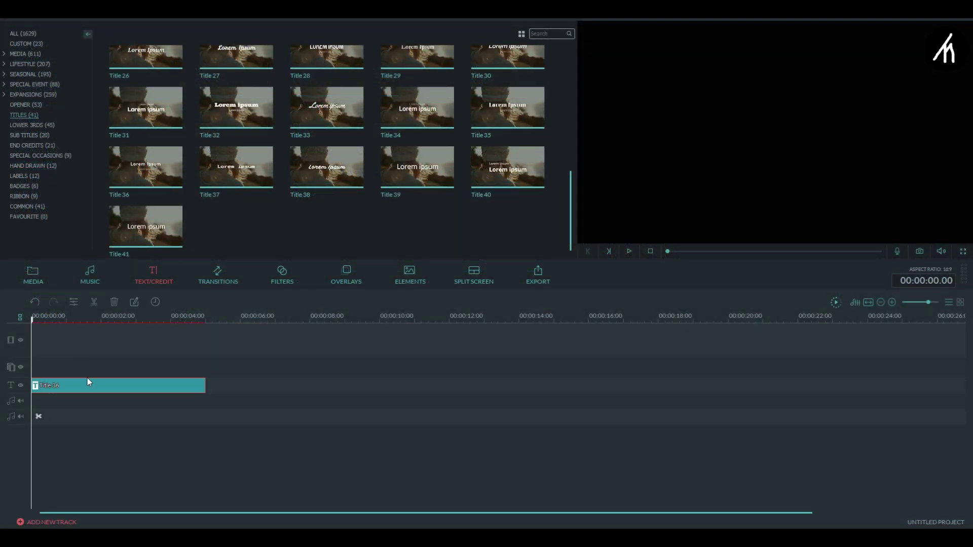
In Advanced text editing, replace Title 36's placeholder lines with one centred 'Techno Mania' text box.
double_click(99, 388)
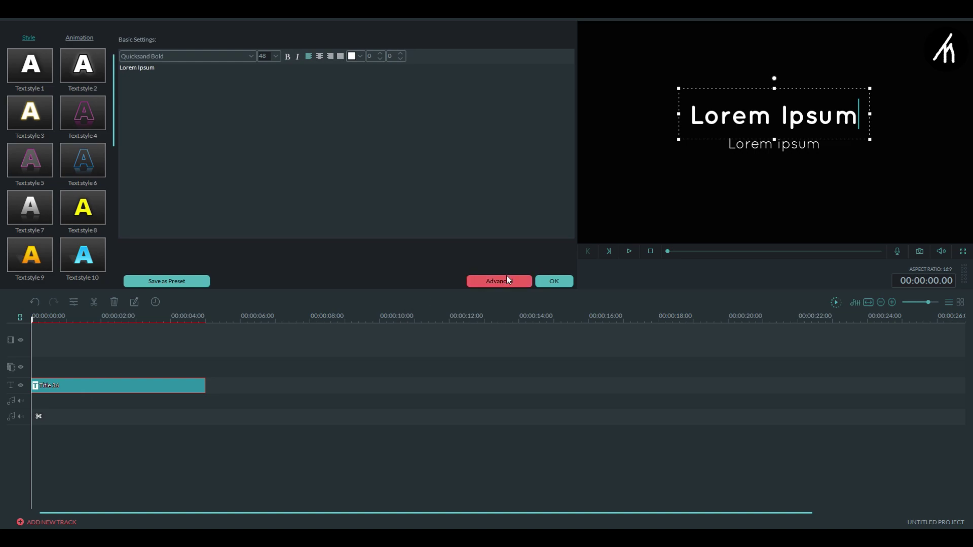
left_click(508, 280)
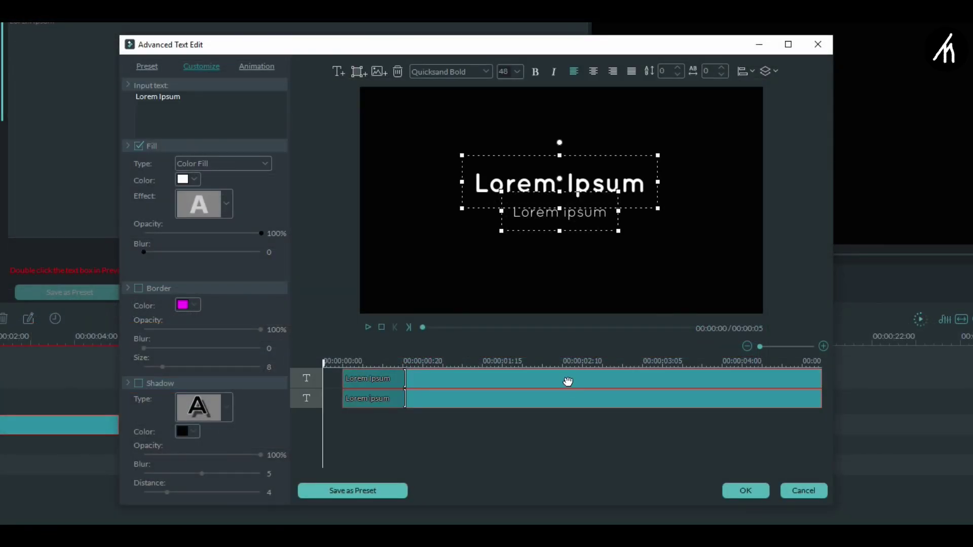
key("Delete")
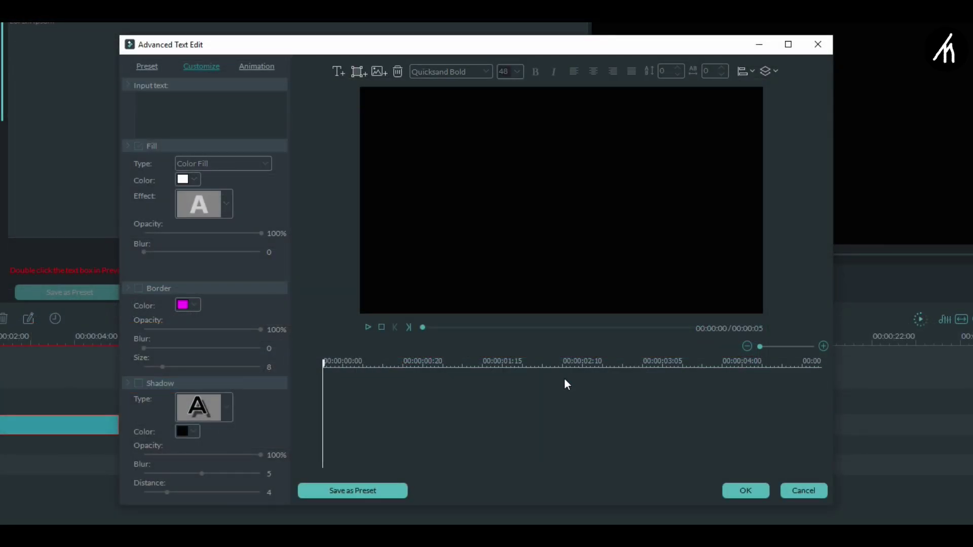
left_click(339, 74)
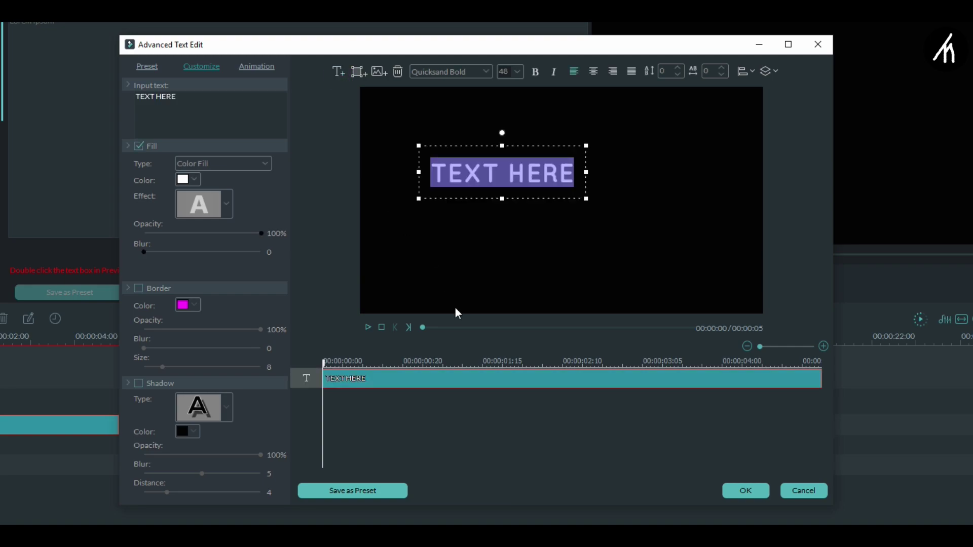
type("Techno ")
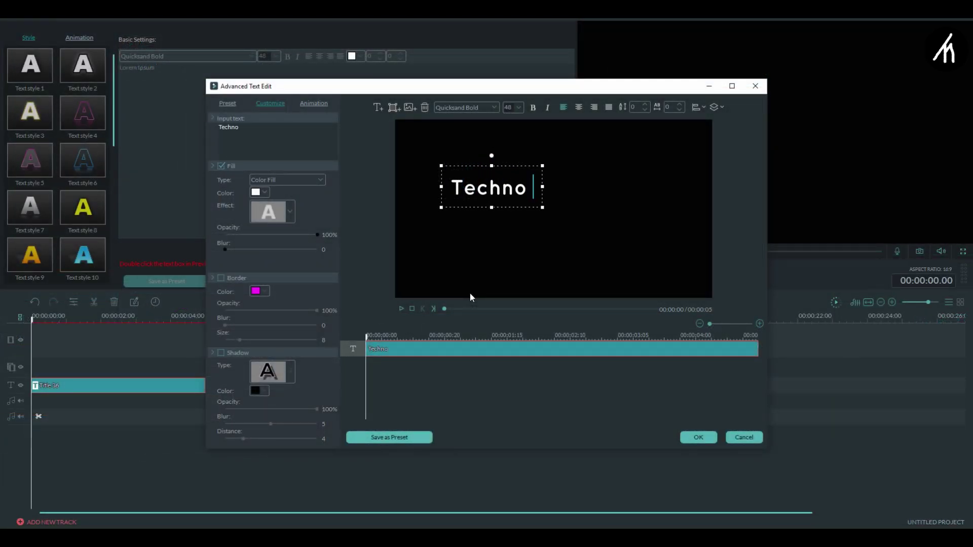
type("Mania")
left_click_drag(581, 210, 602, 227)
left_click(690, 436)
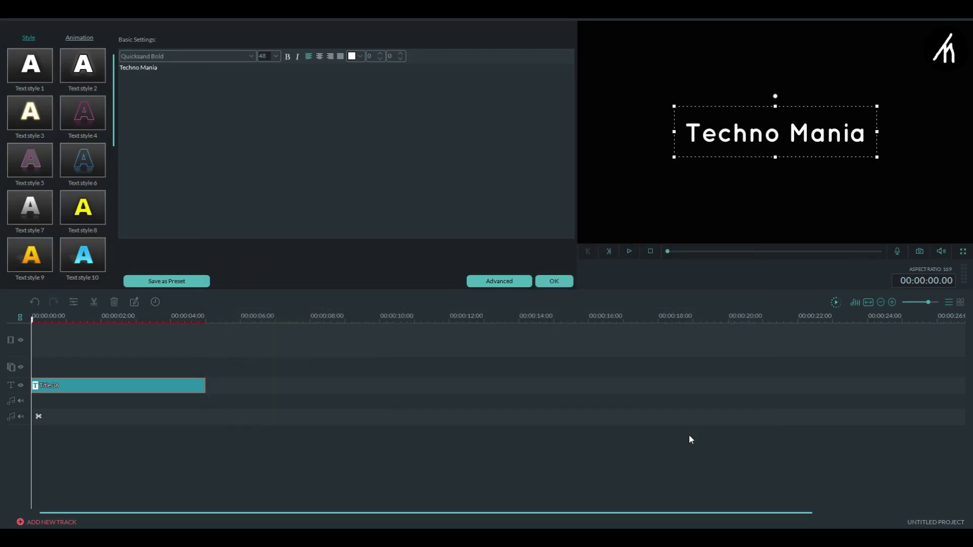
Lengthen the title clip slightly past 5 s and export it as a 1920x1080 MP4 named Demo.
left_click(554, 281)
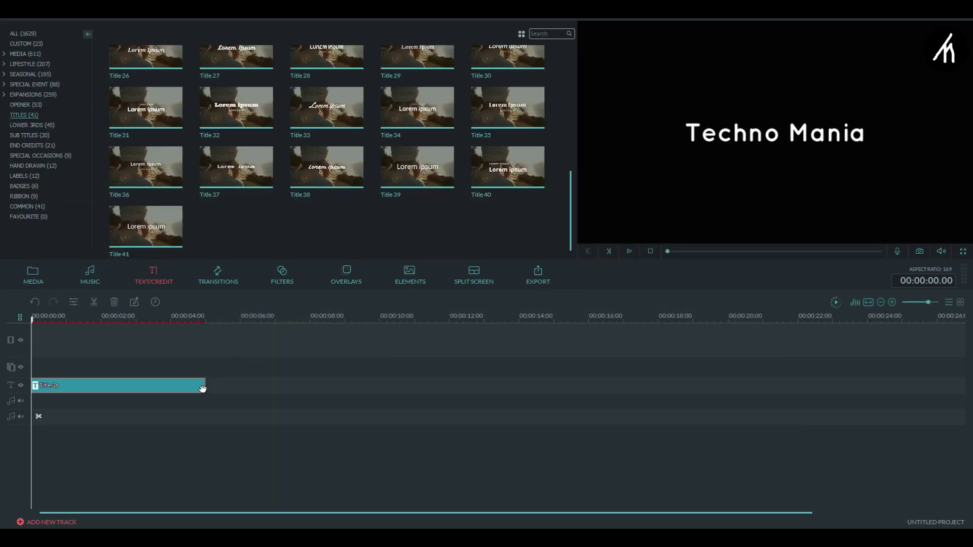
left_click_drag(217, 388, 221, 388)
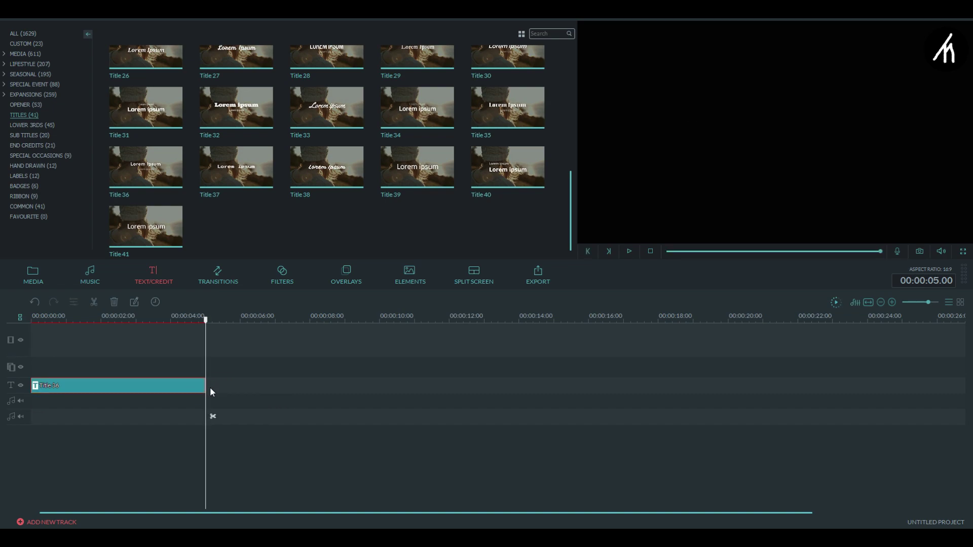
left_click(536, 282)
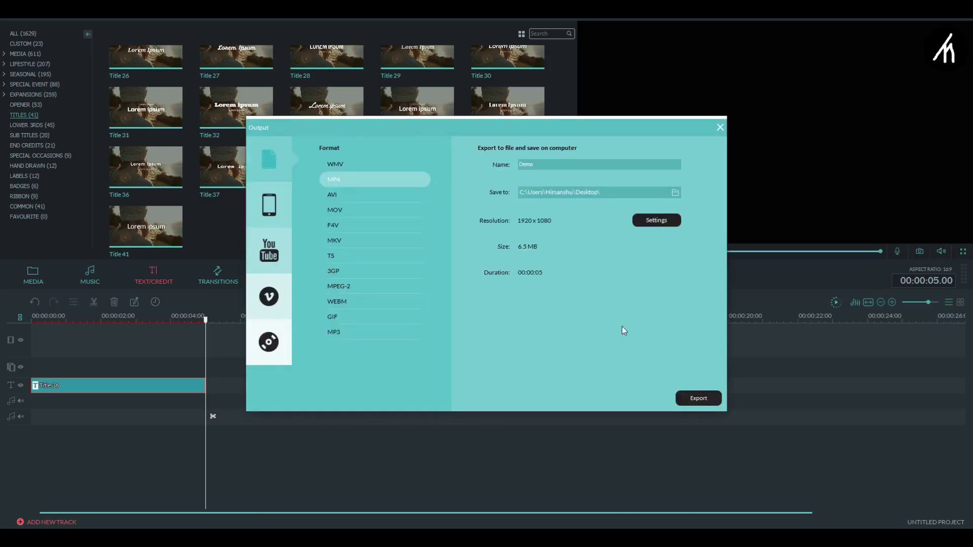
left_click(698, 398)
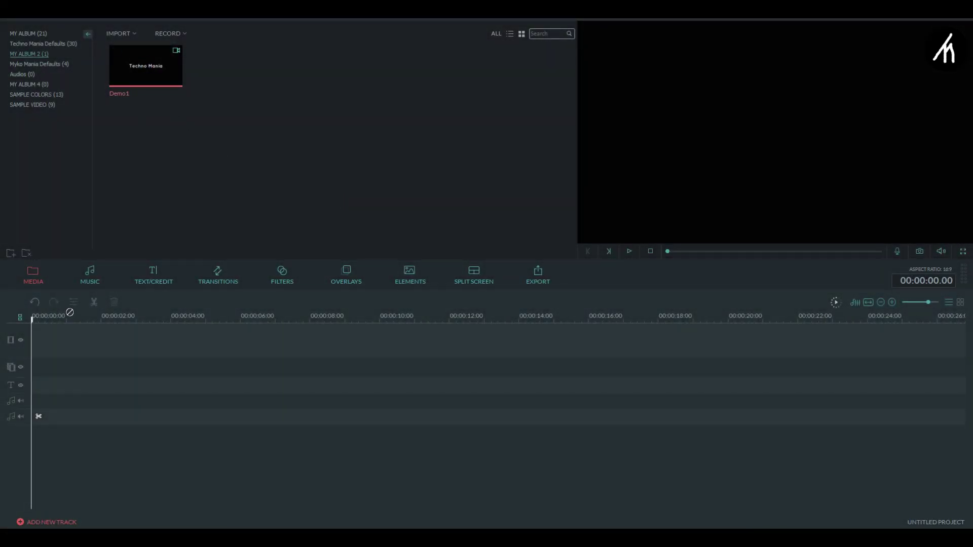
Replace the Demo1 clip on the video track with the Demo wiggle clip.
left_click_drag(114, 358, 133, 344)
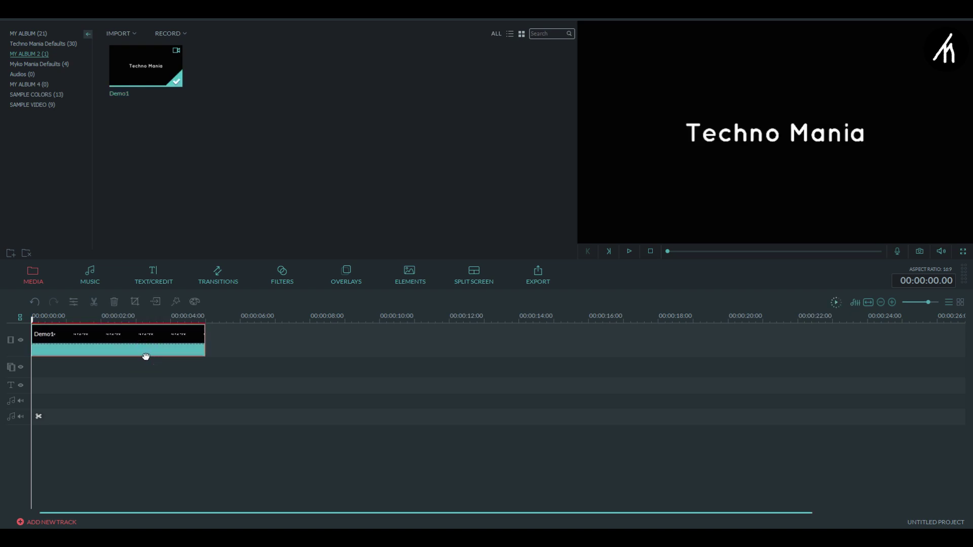
key("Delete")
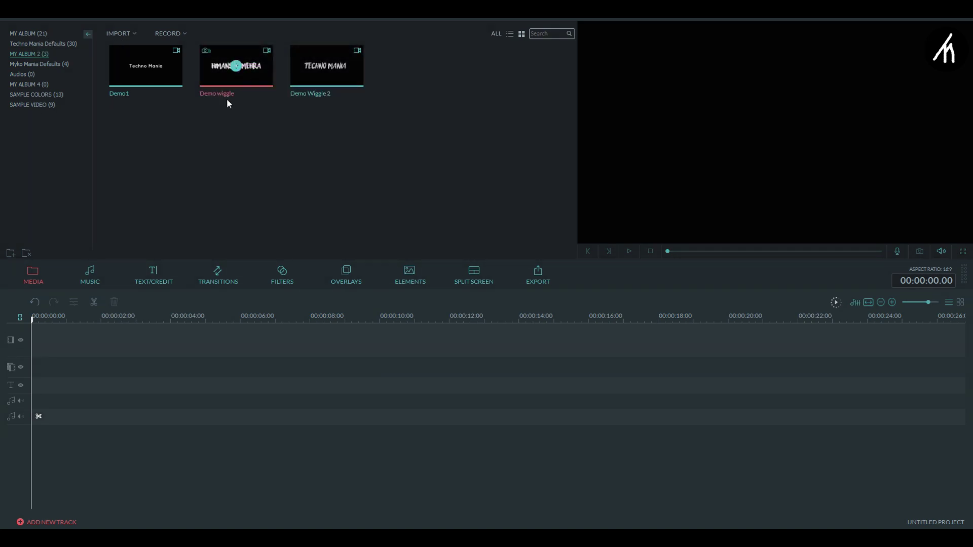
left_click_drag(227, 101, 158, 329)
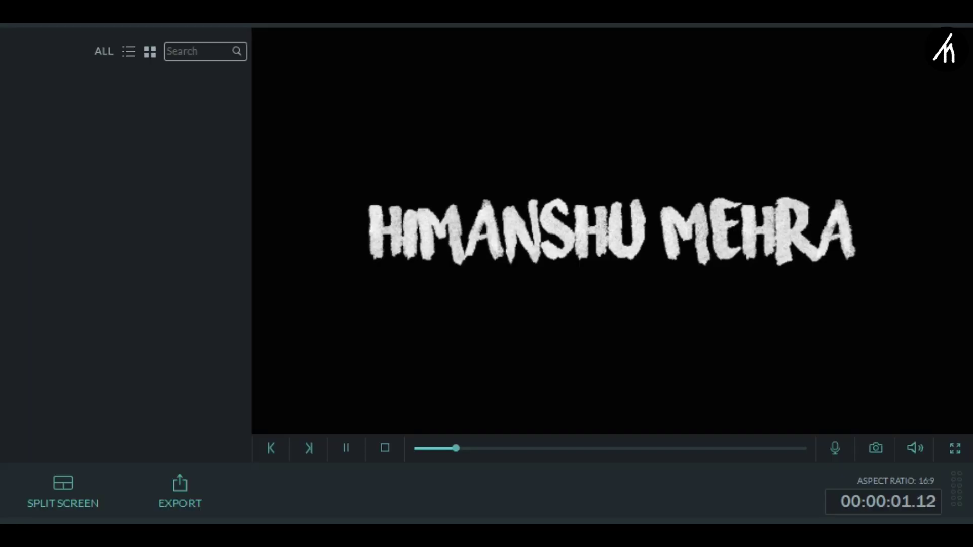
Preview Demo wiggle playback full screen, rewinding to about 2 seconds to replay it.
key("space")
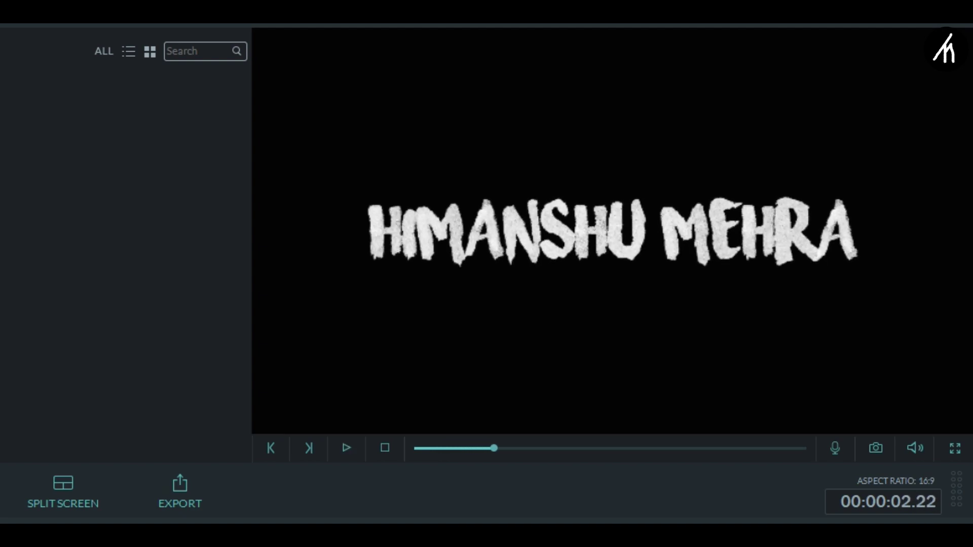
key("space")
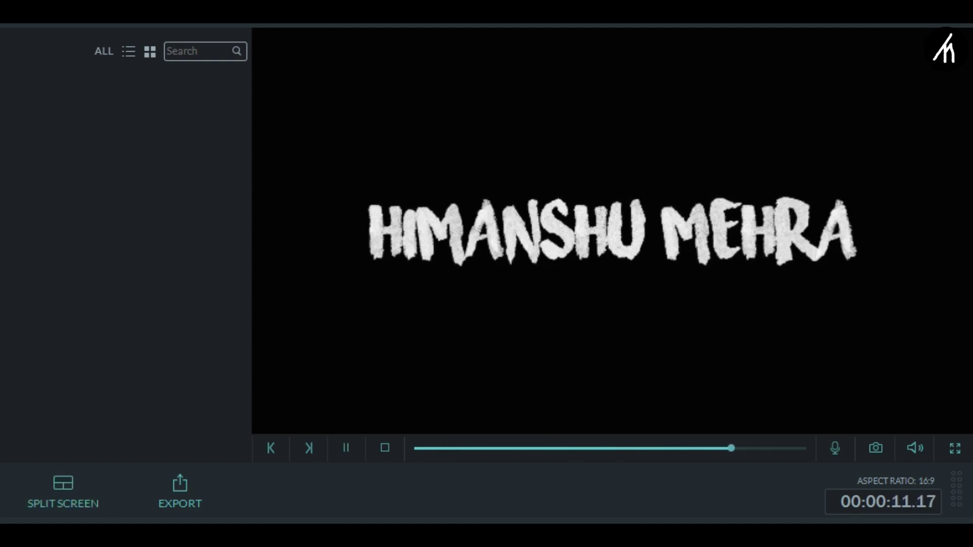
key("space")
left_click(493, 448)
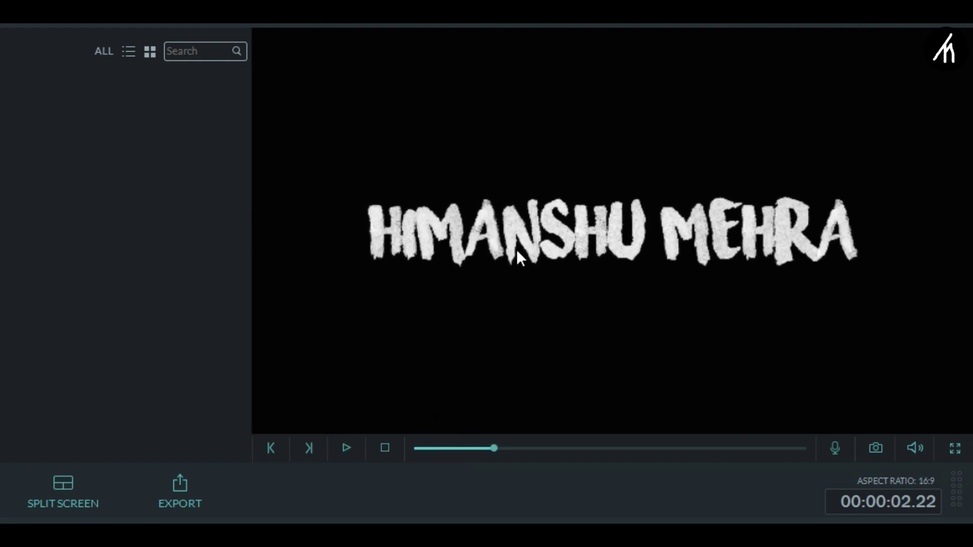
key("space")
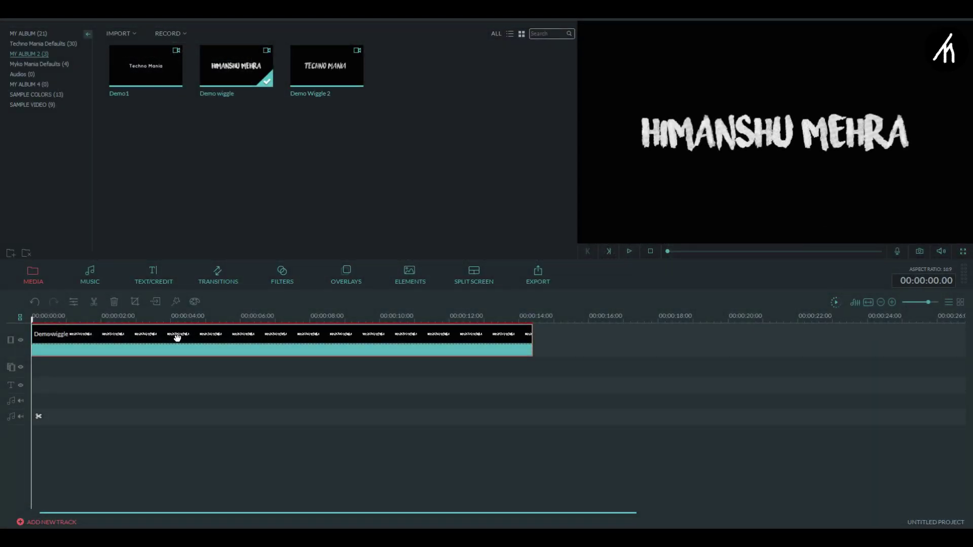
In Crop and Zoom for Demo wiggle, shrink the crop box to 128x72.
right_click(161, 337)
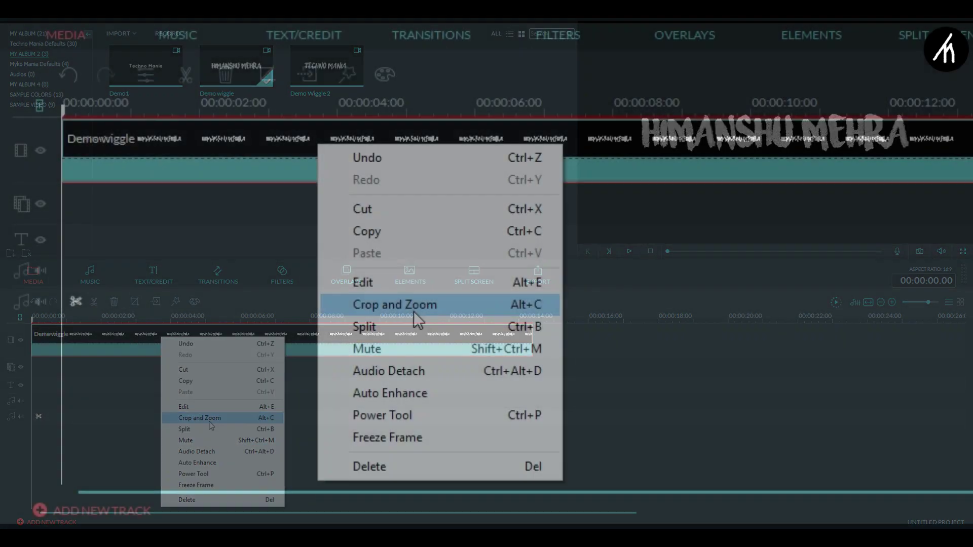
left_click(207, 418)
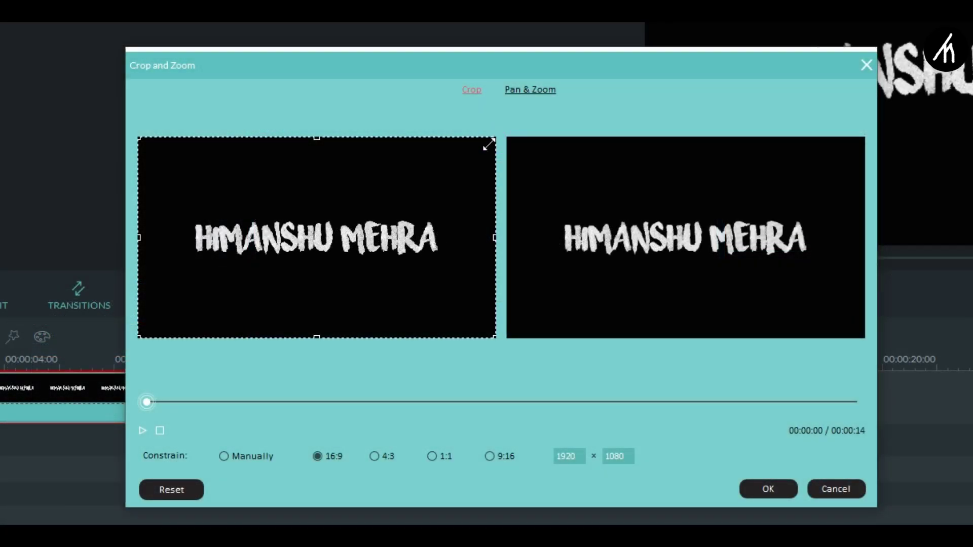
left_click_drag(489, 145, 323, 214)
Apply a Pan & Zoom ending on the full frame, then speed the clip to about 5 seconds.
left_click(537, 93)
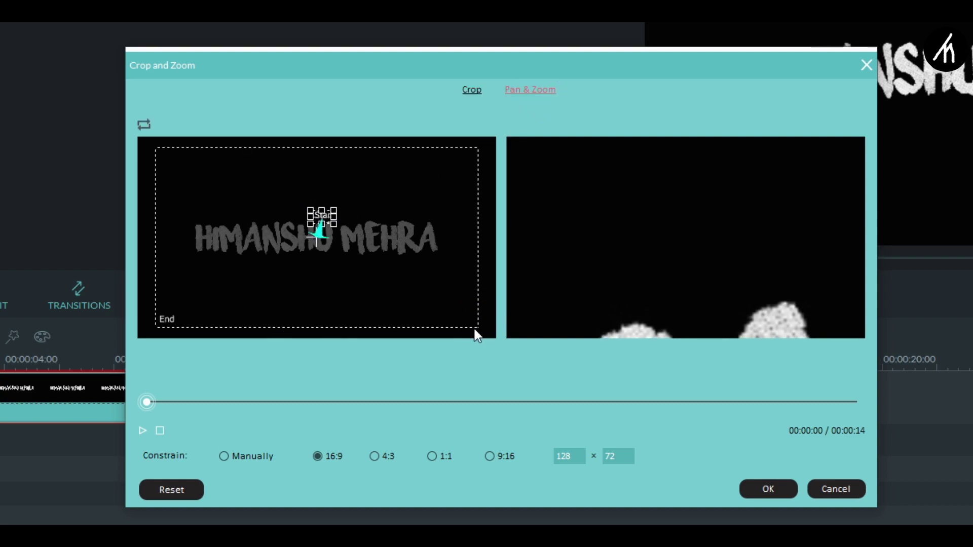
left_click_drag(476, 327, 546, 355)
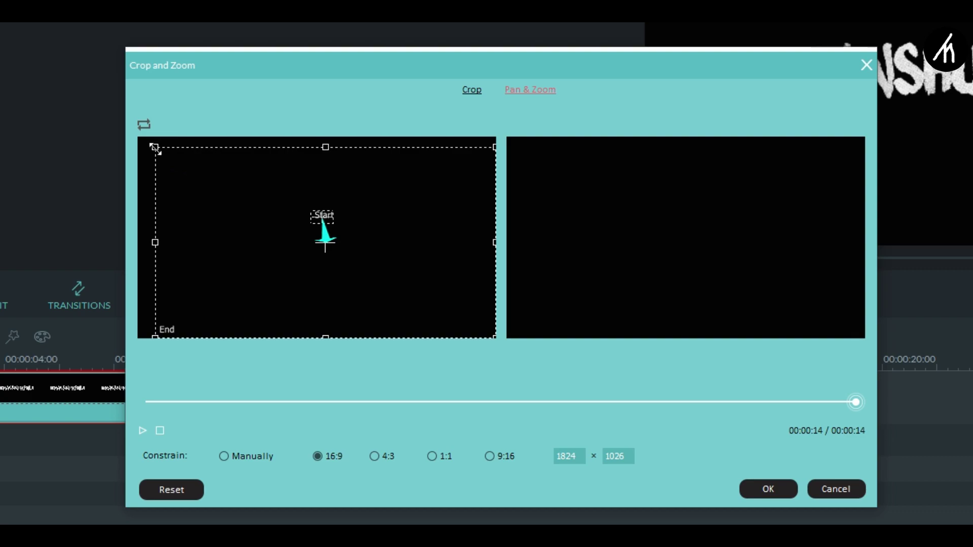
left_click_drag(155, 148, 95, 118)
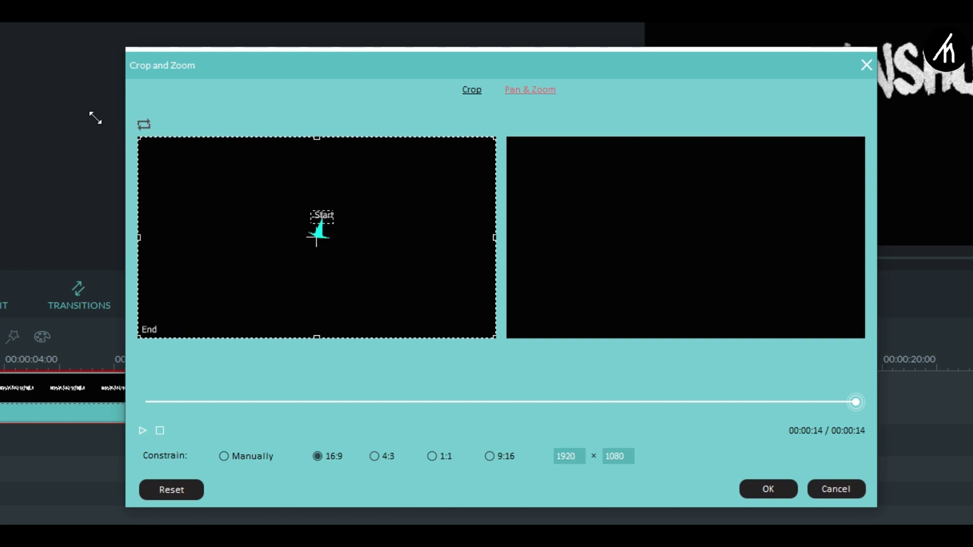
left_click(141, 430)
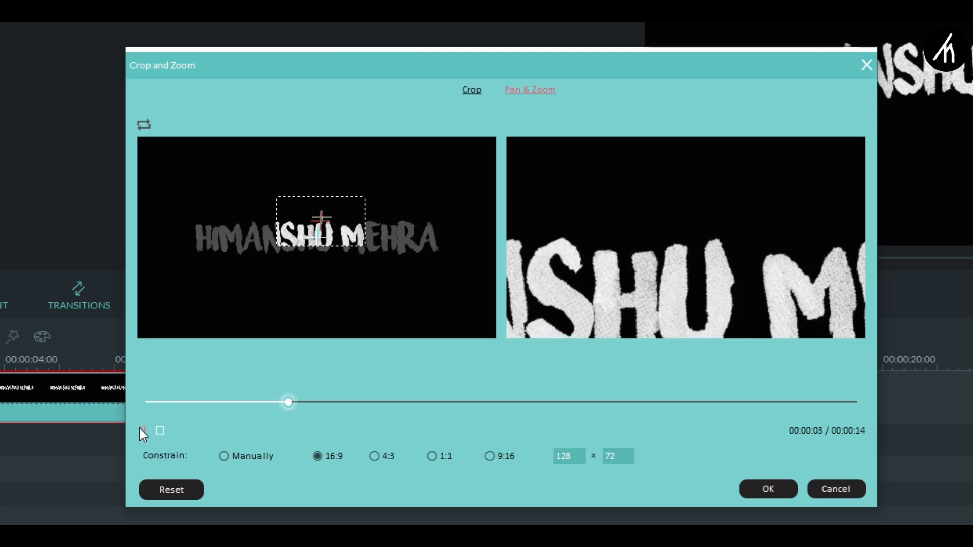
left_click(142, 431)
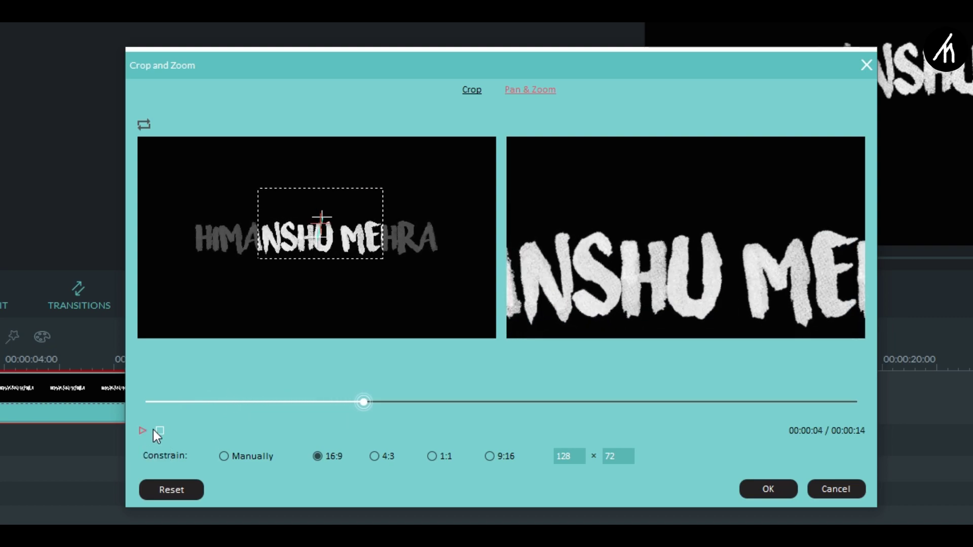
left_click(761, 495)
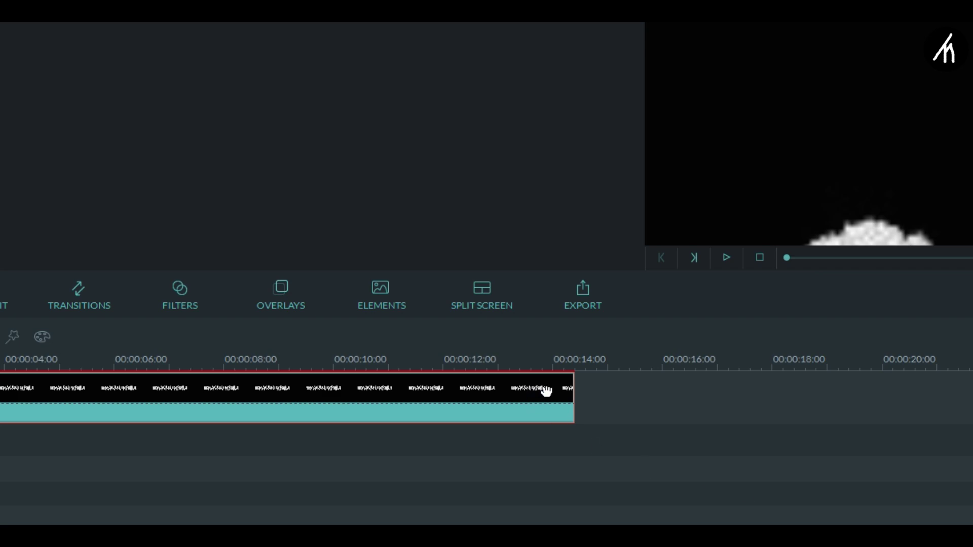
left_click_drag(385, 342, 218, 349)
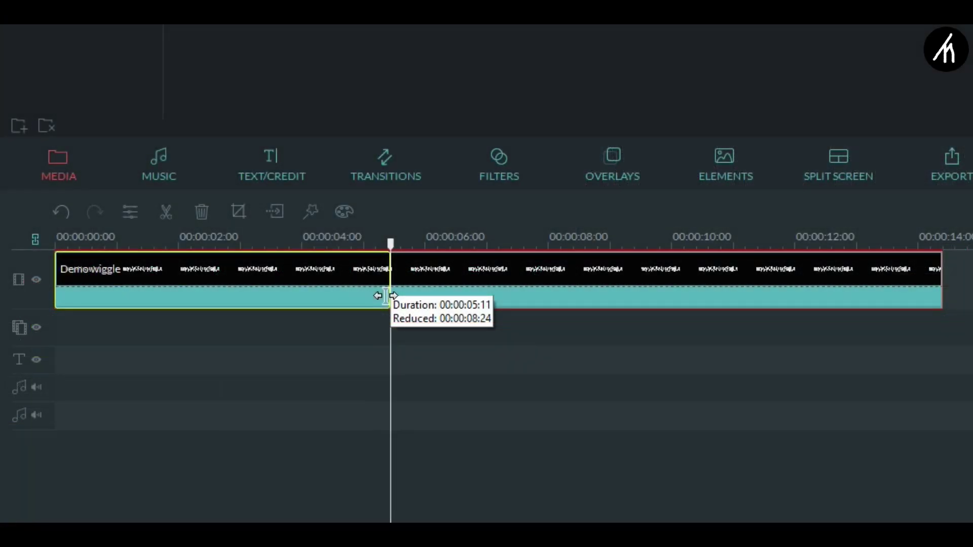
Fine-tune the sped-up clip's duration, preview it and export it as Demo.
left_click_drag(385, 296, 403, 295)
left_click(628, 252)
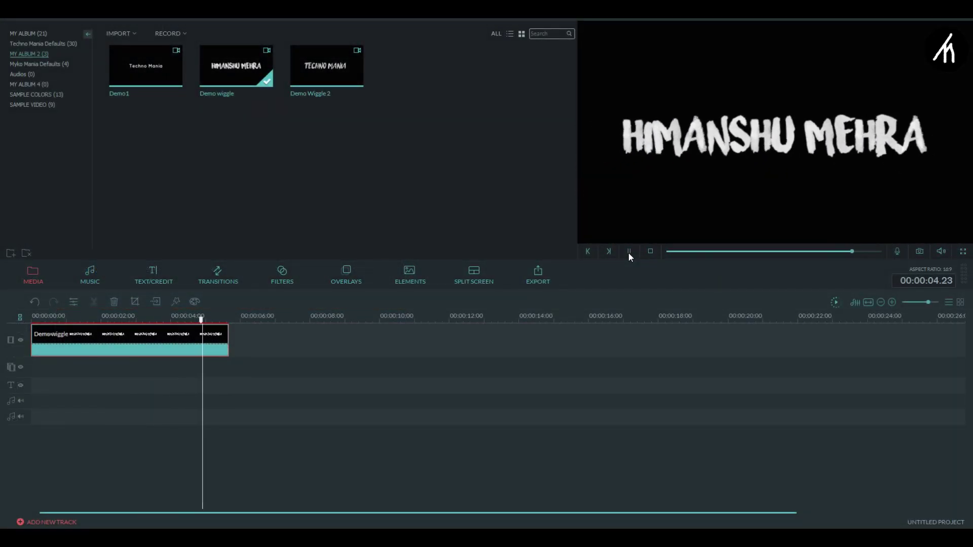
left_click(538, 276)
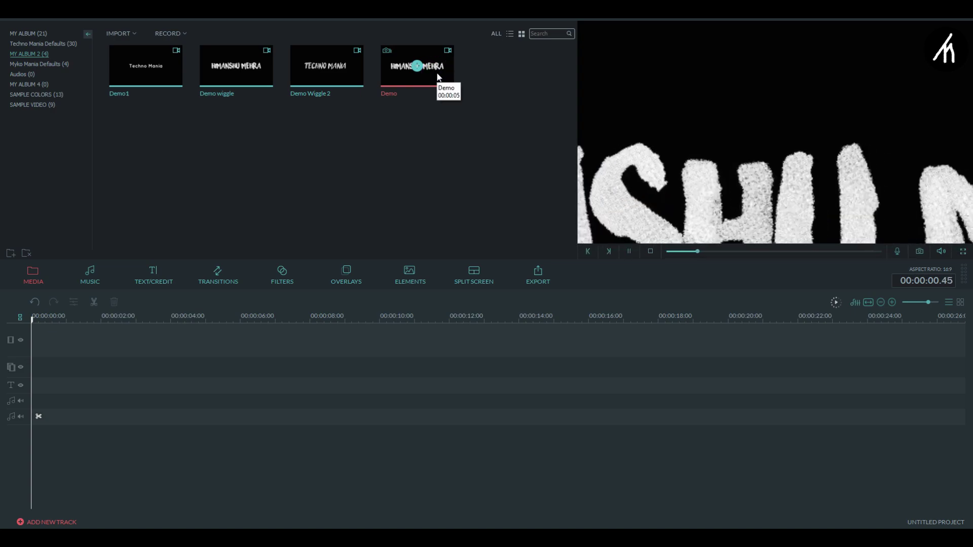
key("space")
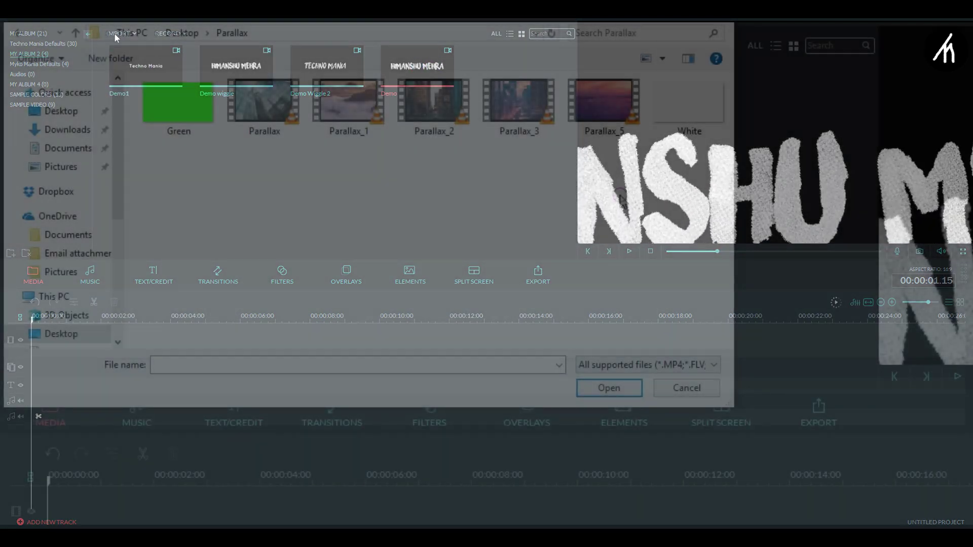
Import Parallax, Parallax_1, Parallax_2, Parallax_3 and Parallax_5 into the media library.
left_click_drag(408, 132, 178, 75)
left_click_drag(271, 108, 271, 109)
left_click(609, 387)
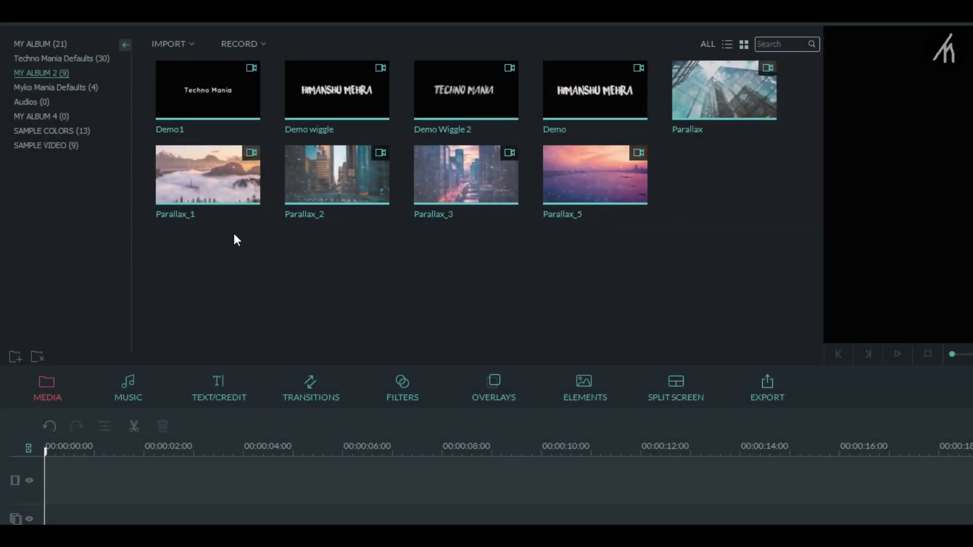
Place Parallax_1 on the main video track and the Demo clip on the second track at the start.
left_click(244, 189)
left_click_drag(244, 189, 89, 480)
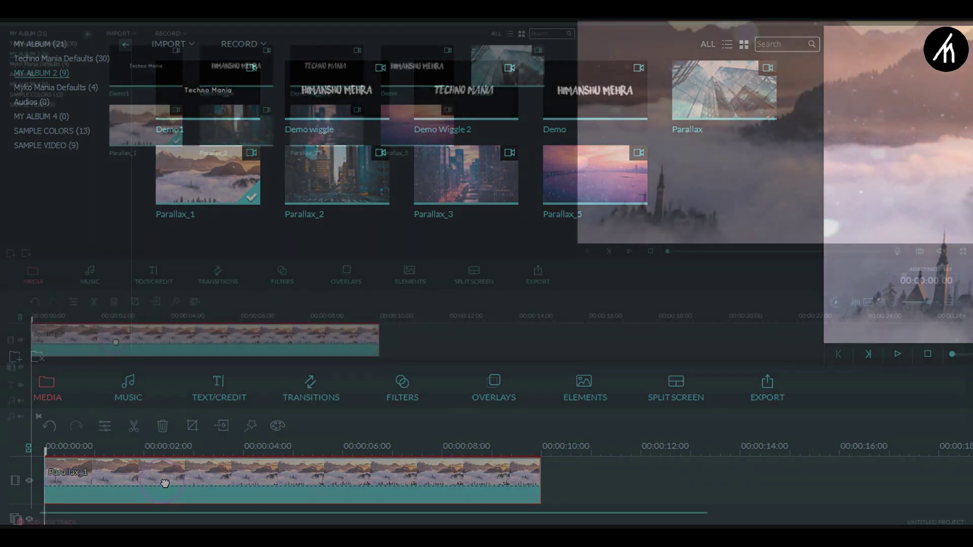
left_click(490, 197)
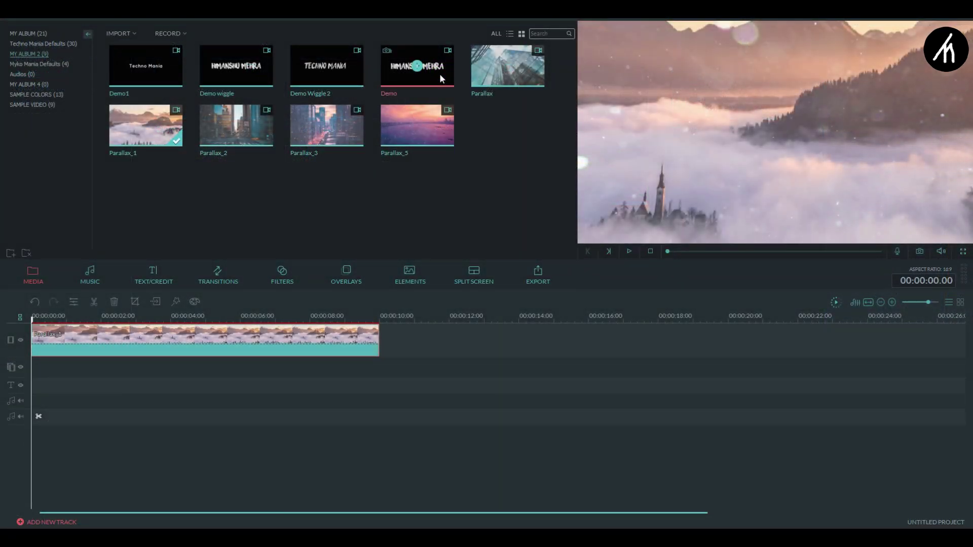
left_click_drag(440, 74, 201, 372)
left_click_drag(84, 359, 55, 355)
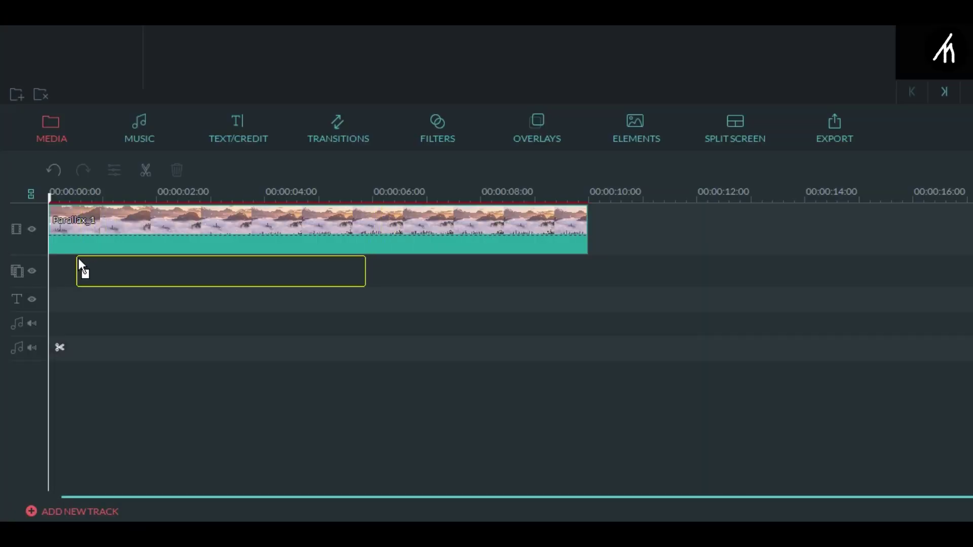
left_click_drag(78, 260, 78, 259)
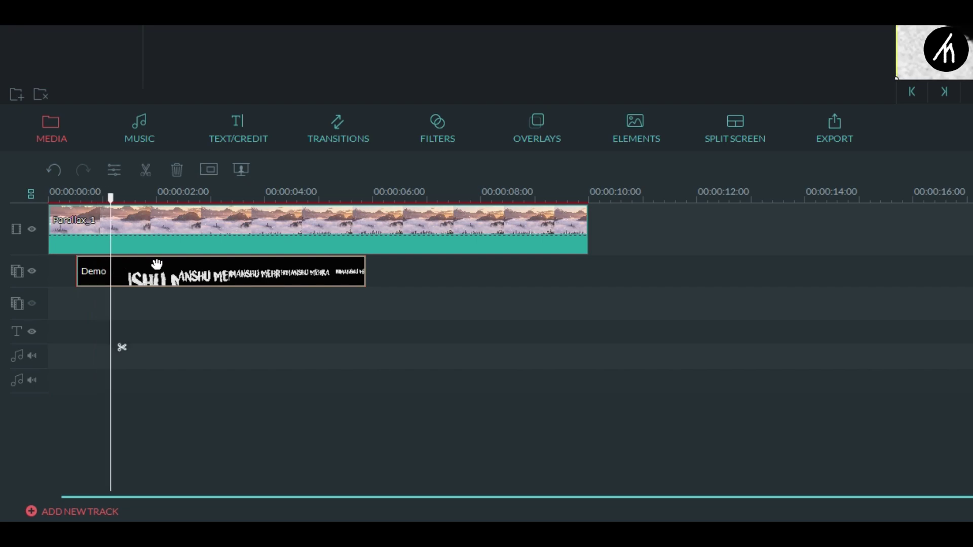
right_click(189, 268)
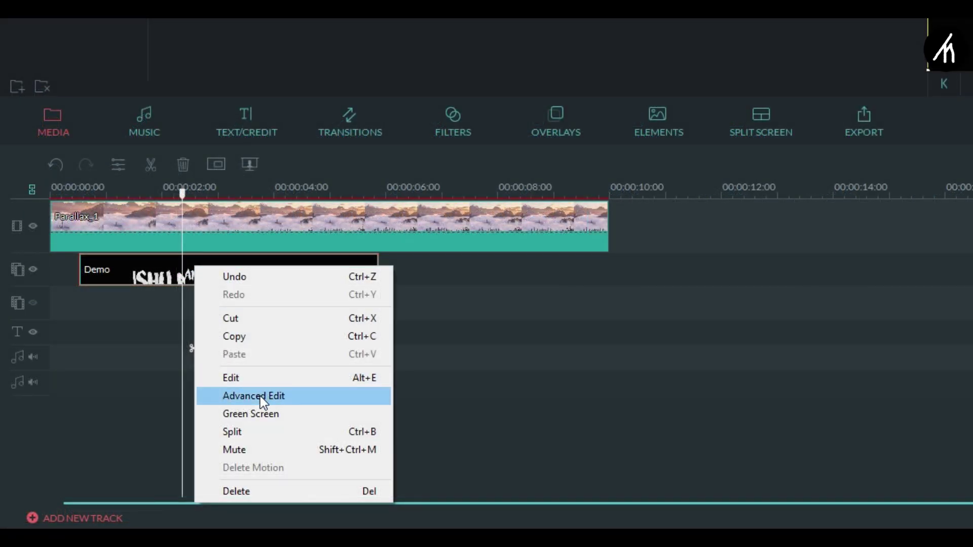
In Advanced Edit, enable Chroma Key on the Demo clip with intensity 100.
left_click(260, 396)
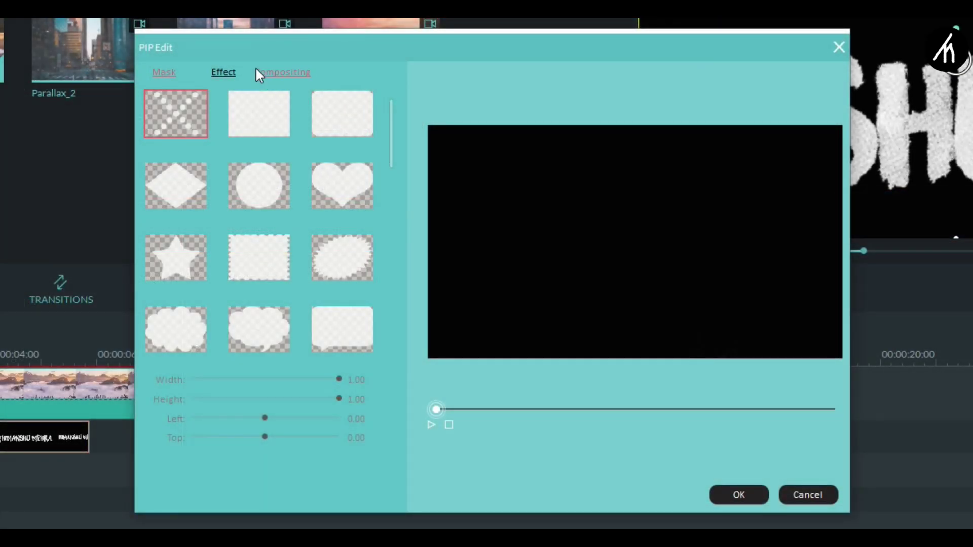
left_click(221, 74)
left_click(168, 115)
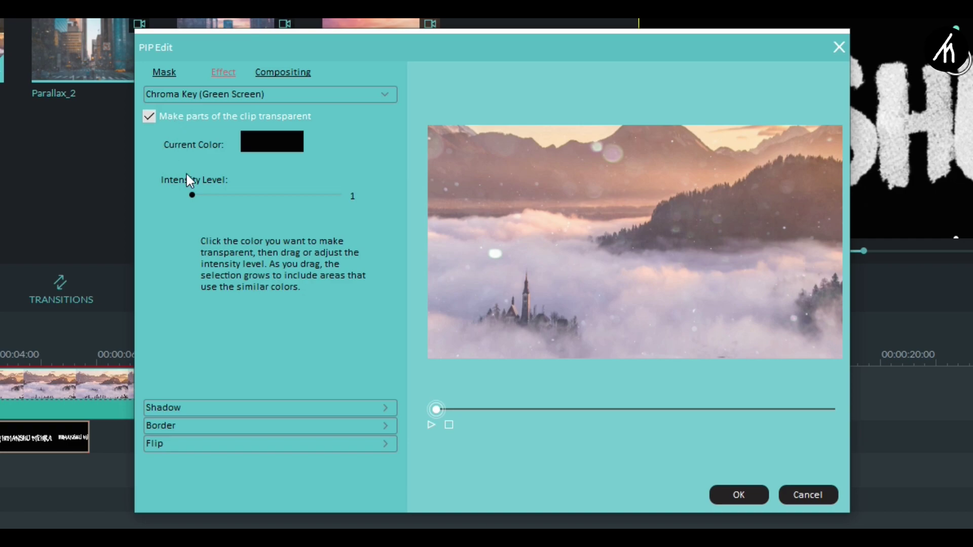
left_click_drag(227, 197, 389, 191)
left_click(633, 408)
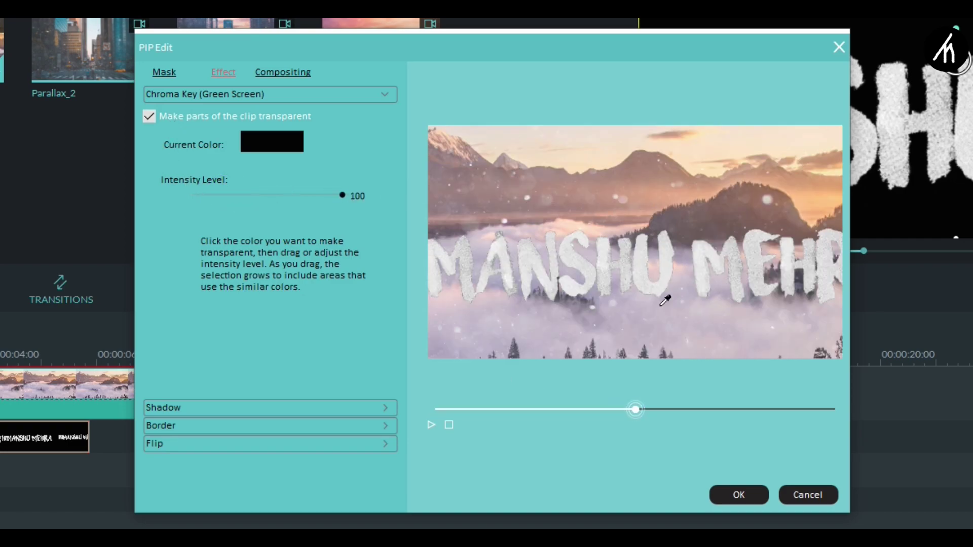
left_click(797, 410)
Add a black gradient border with distance 1, blur 10 and transparency about 58.
left_click(198, 428)
left_click(148, 155)
left_click(250, 284)
left_click(215, 300)
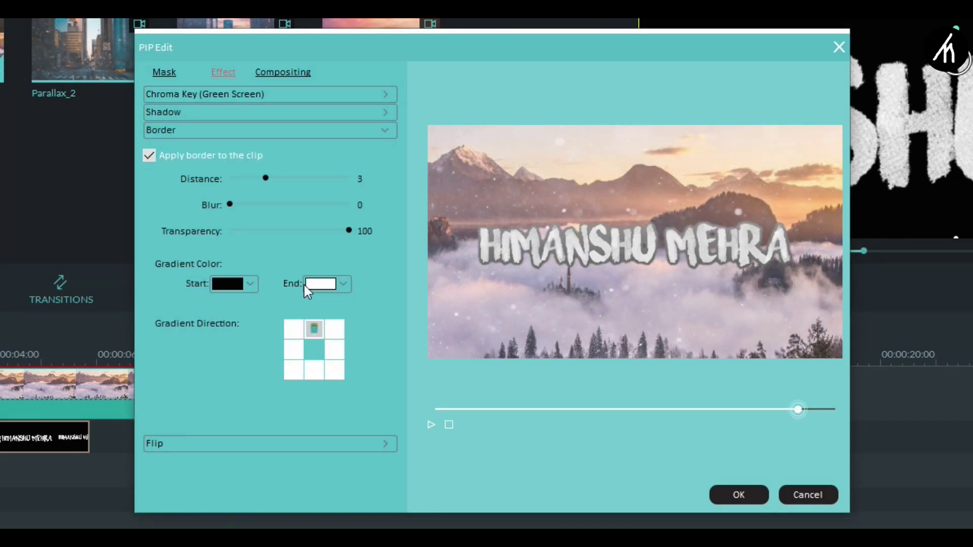
left_click(343, 284)
left_click(309, 300)
left_click(242, 179)
left_click(348, 205)
left_click(299, 230)
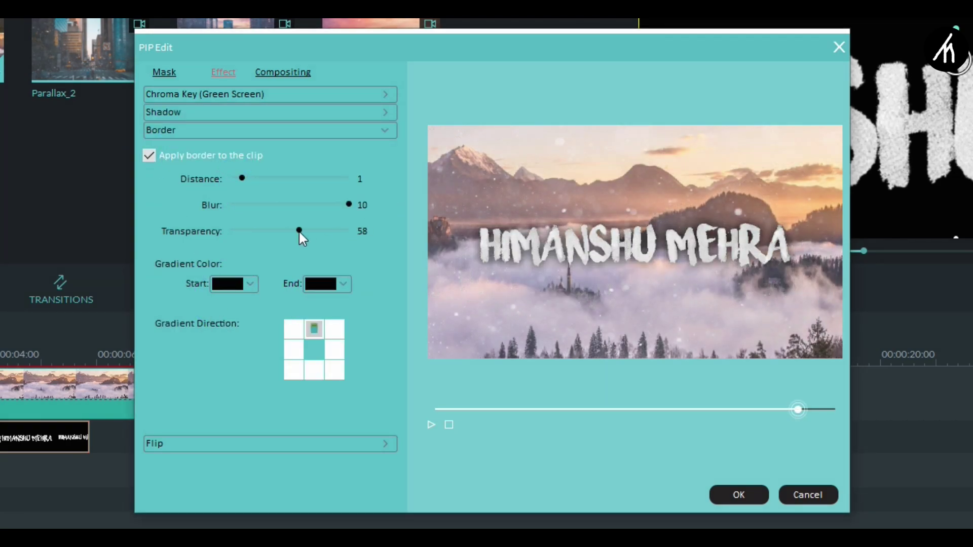
left_click_drag(292, 231, 290, 233)
Set the compositing blending mode to Multiply and apply the PIP settings.
left_click(283, 72)
left_click(273, 108)
left_click(239, 120)
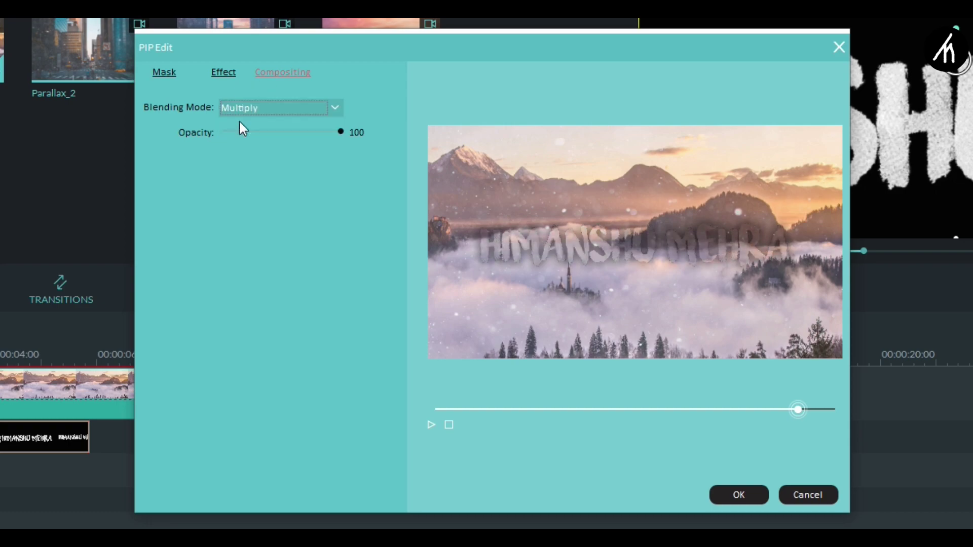
scroll(238, 120, "down", 7)
left_click(741, 493)
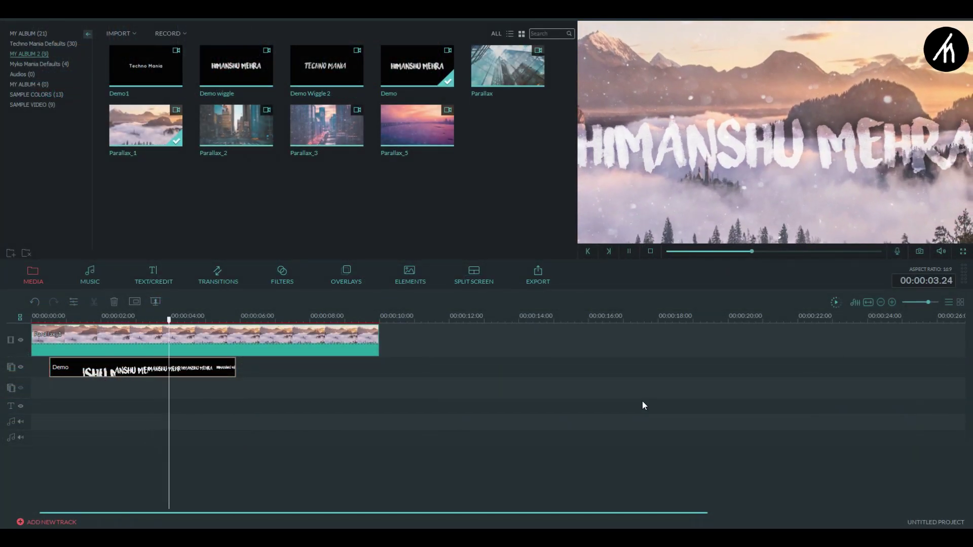
key("space")
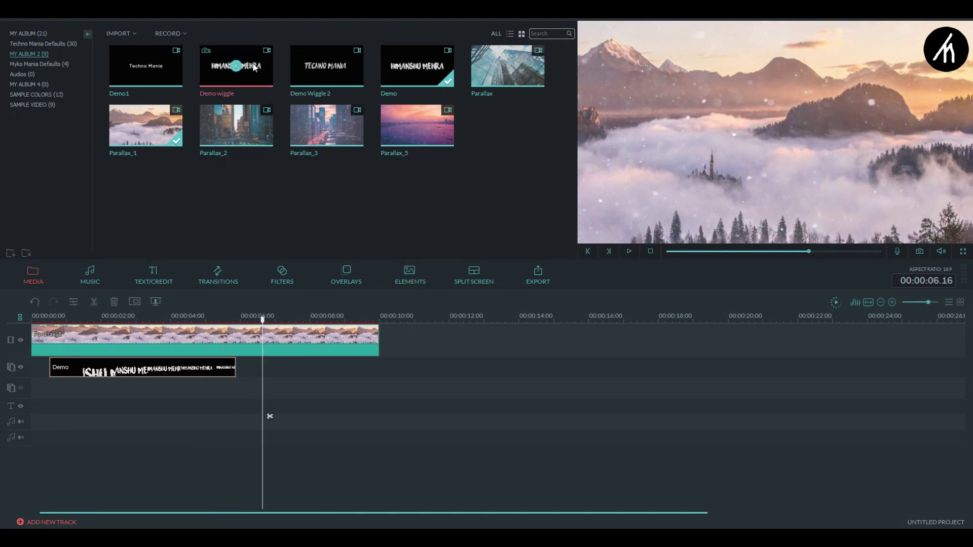
left_click(203, 319)
key("space")
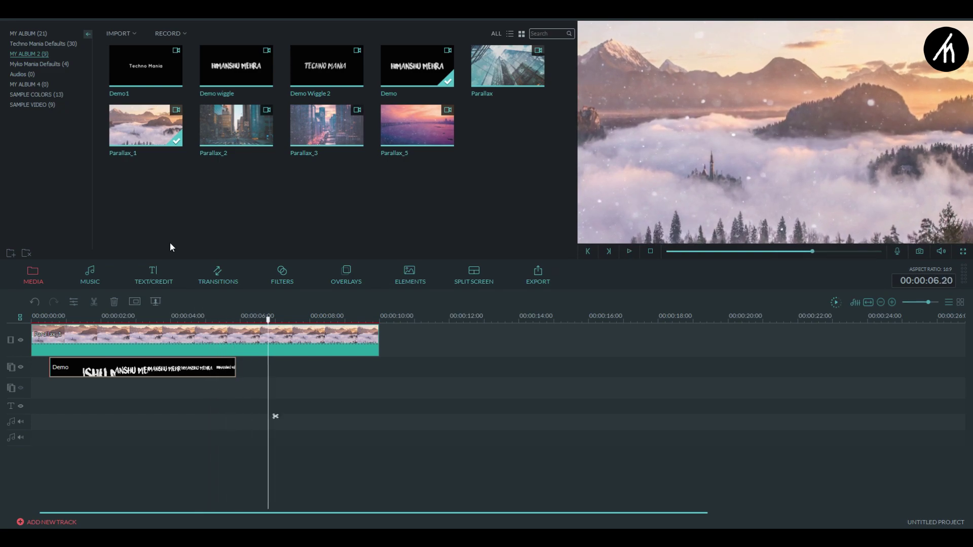
Place Demo wiggle after Demo on the second track and set its blending mode to Overlay.
left_click_drag(252, 75, 236, 377)
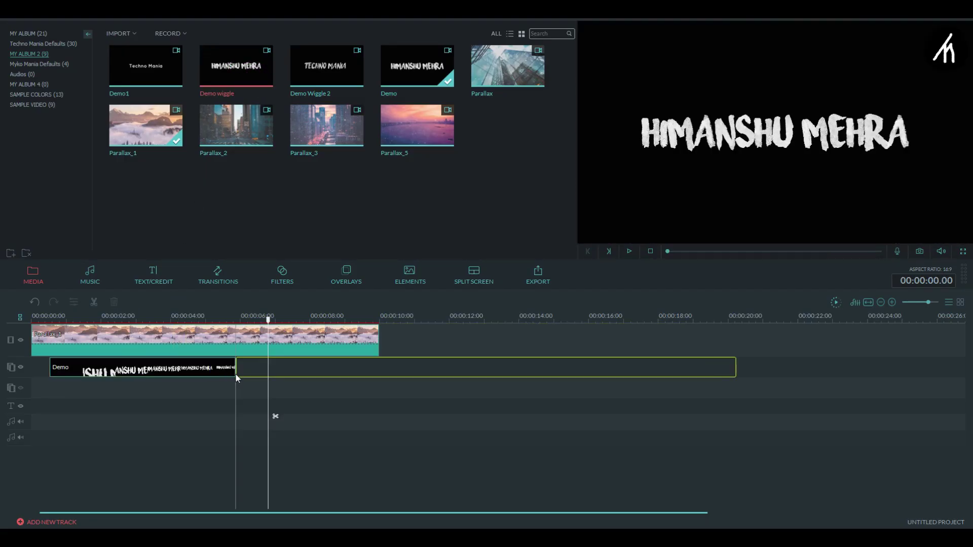
left_click_drag(291, 355, 291, 357)
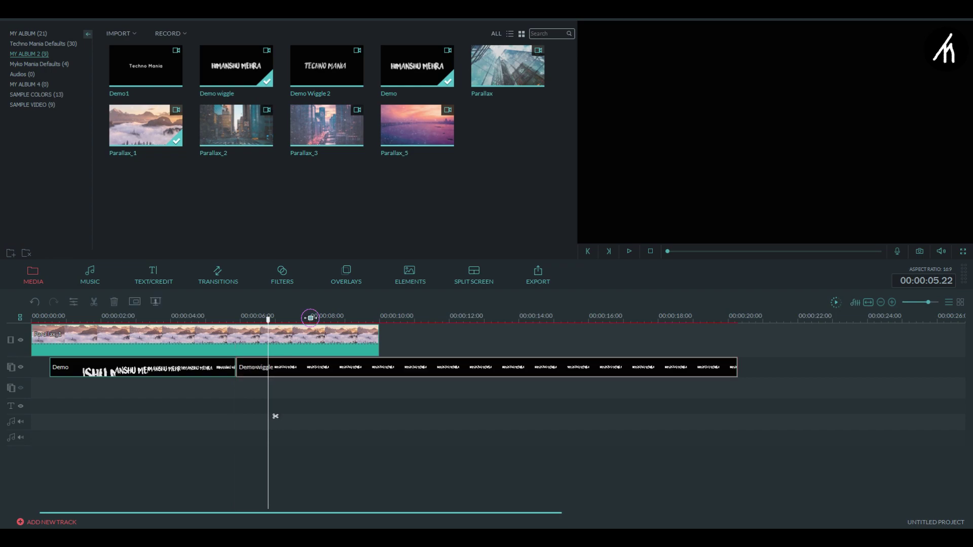
double_click(337, 368)
left_click(508, 281)
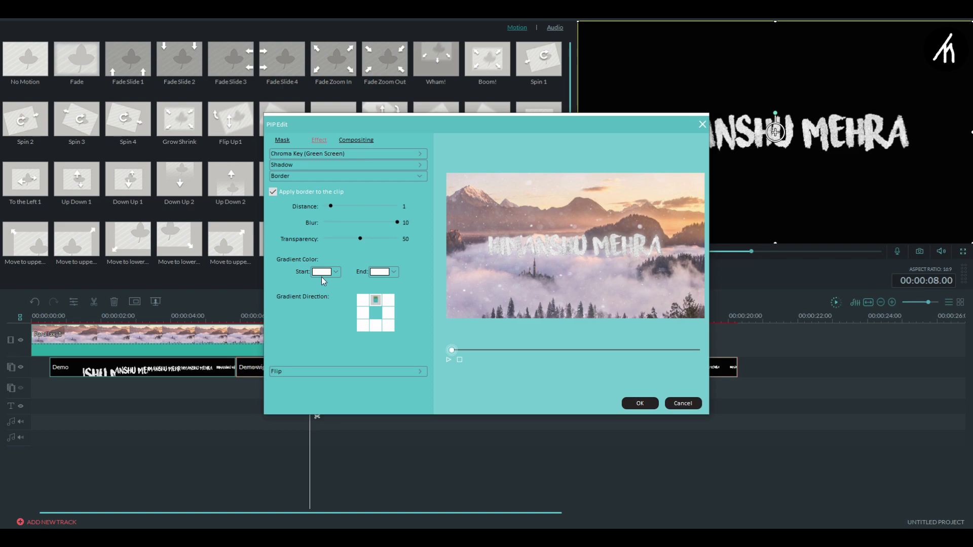
left_click(356, 140)
left_click(348, 163)
left_click(336, 208)
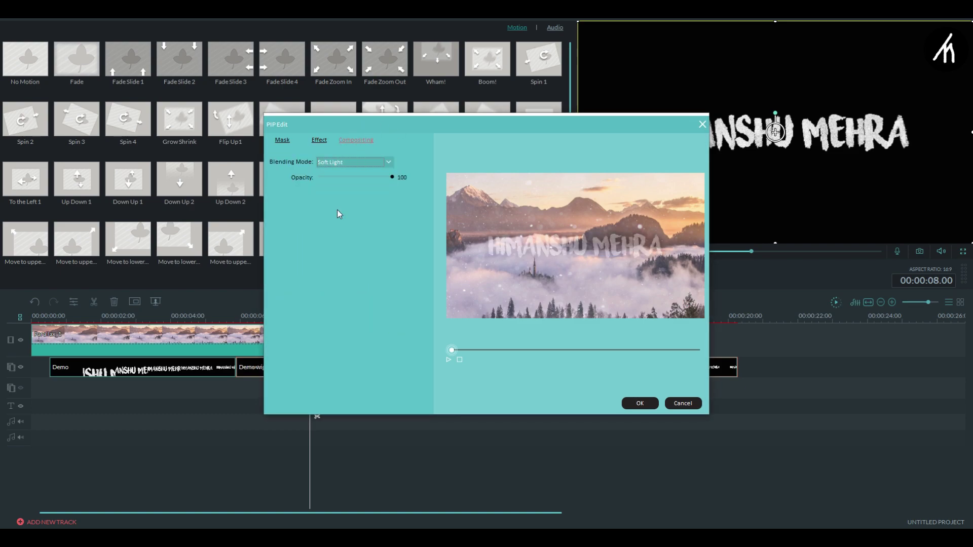
left_click(629, 406)
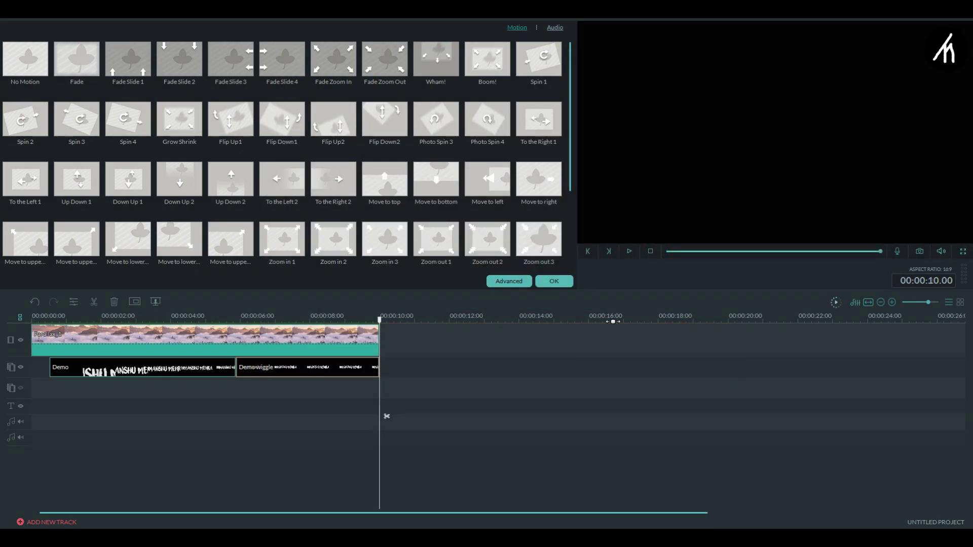
Play the title composite from the start of the timeline to preview it.
left_click(670, 251)
key("space")
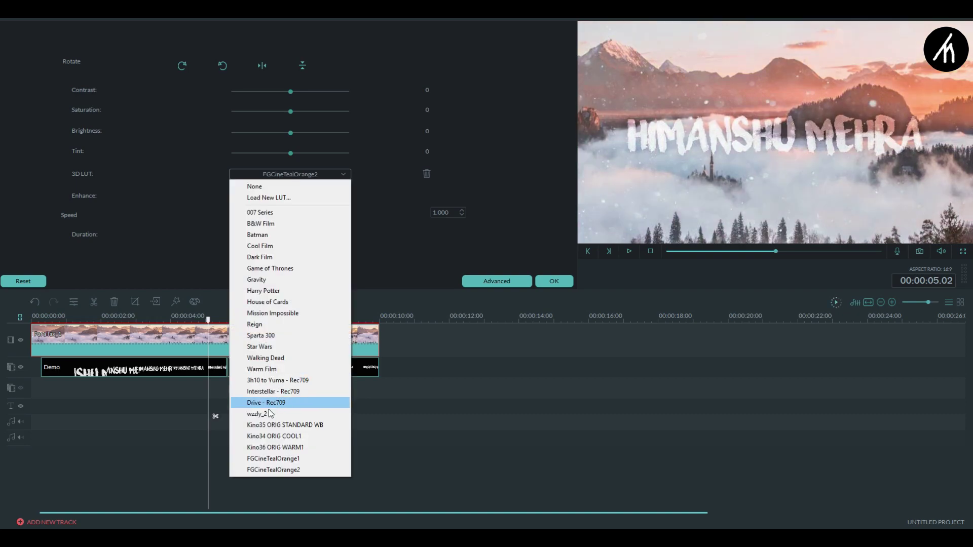
Apply the wzzly_2 3D LUT to Parallax_1, confirm it, and bring up the export settings.
left_click(296, 424)
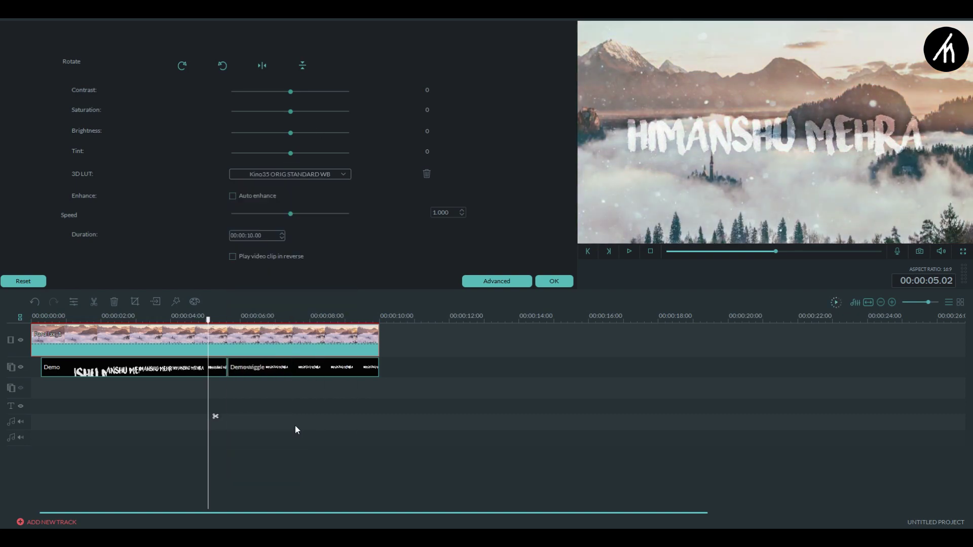
left_click(290, 173)
left_click(256, 414)
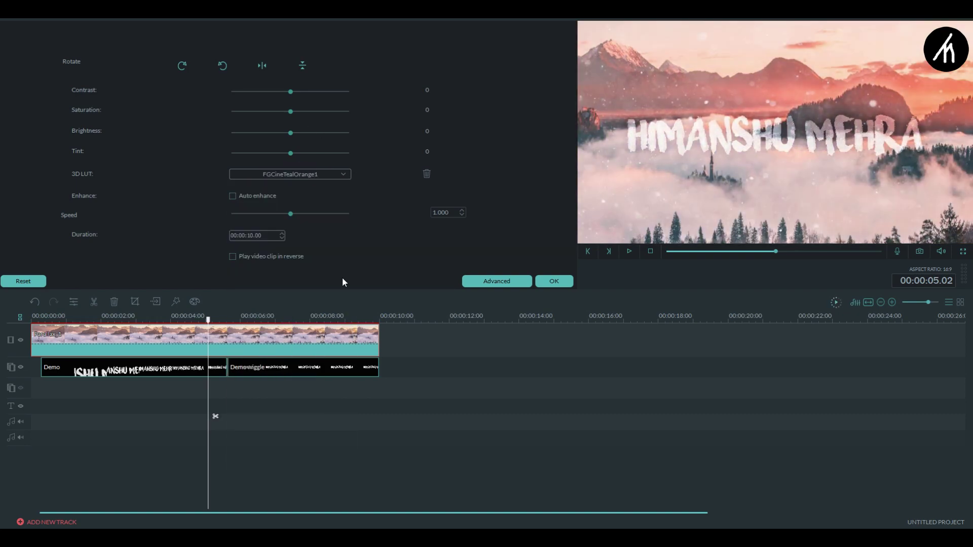
left_click(554, 281)
left_click(548, 273)
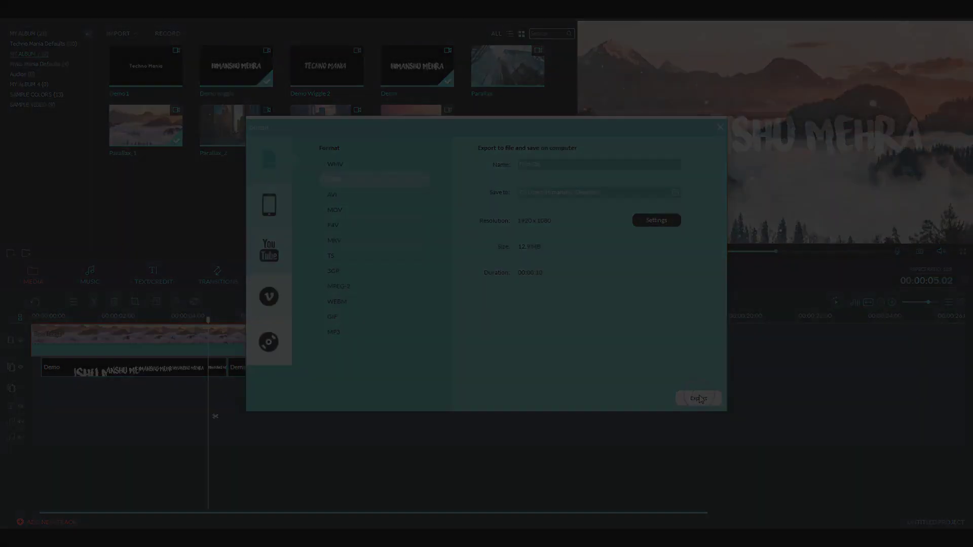